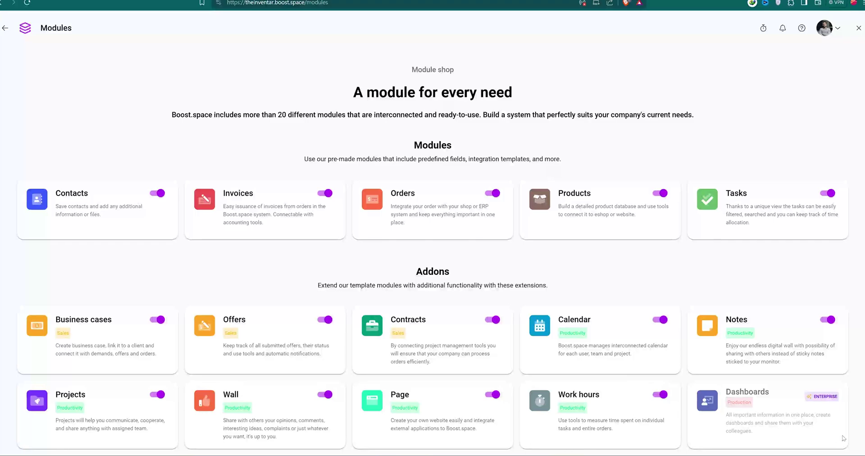
pyautogui.scroll(-2, 843, 437)
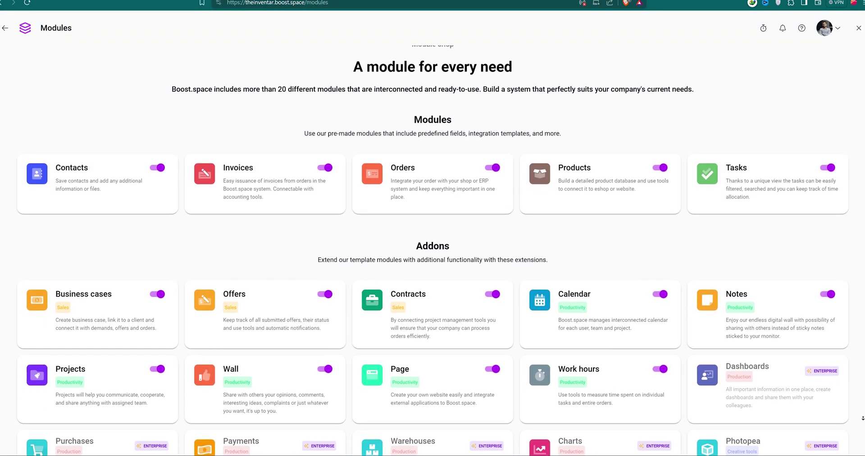
pyautogui.scroll(-3, 862, 418)
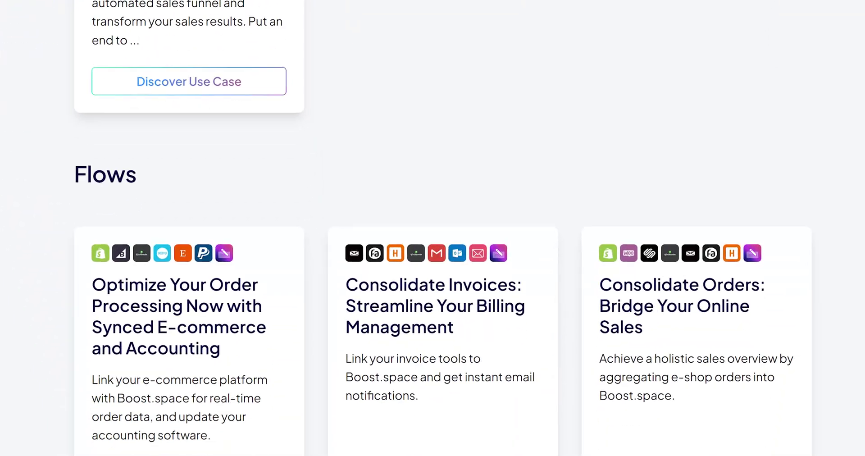
pyautogui.scroll(-8, 433, 225)
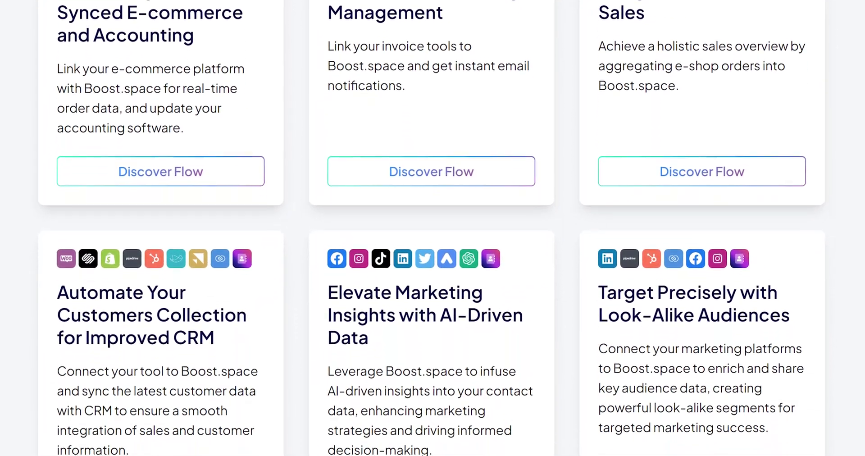
pyautogui.scroll(-6, 432, 225)
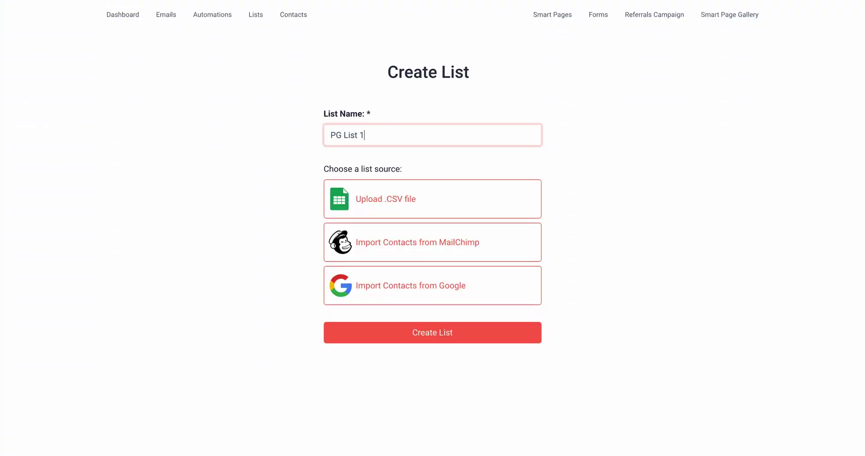
# - Create the contact list under the name PG List 1
pyautogui.click(464, 334)
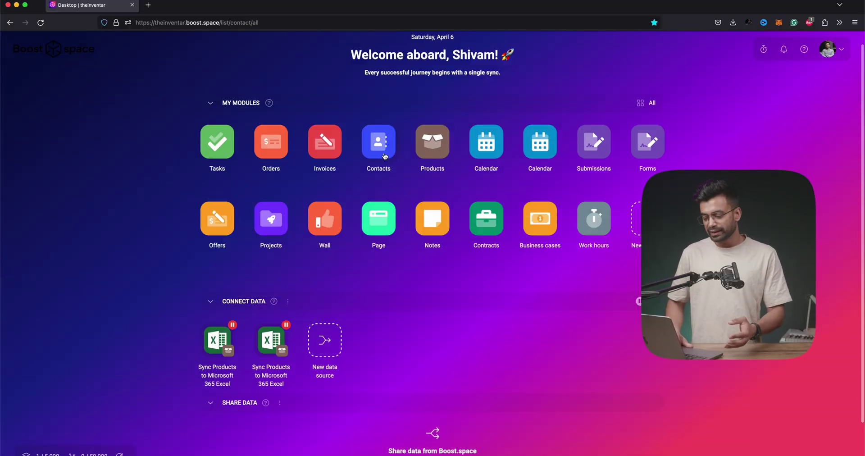
# - Start a new space in the Contacts module and name it Payment Gateway
pyautogui.click(384, 156)
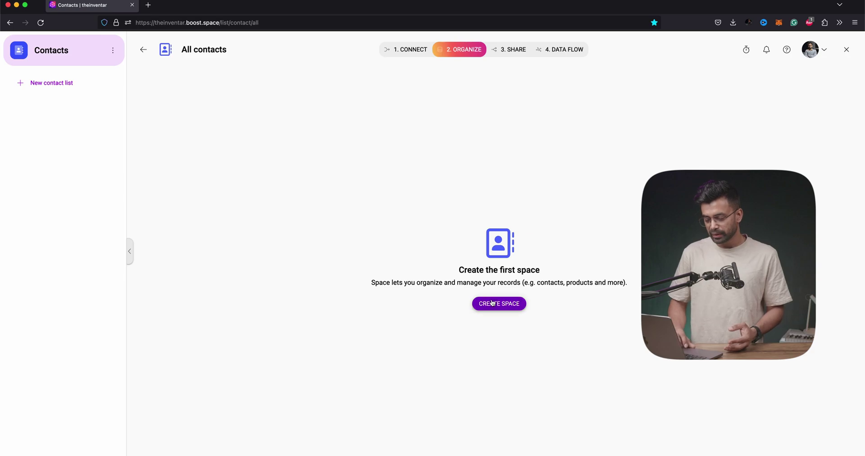
pyautogui.click(503, 308)
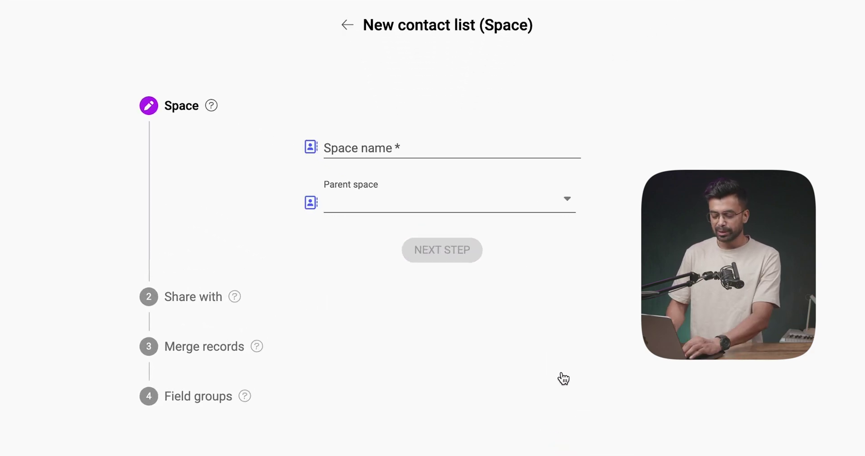
pyautogui.write('Payment Gateway')
pyautogui.click(400, 202)
pyautogui.press('Return')
# - Share the new contact space with Everyone, using the Member role
pyautogui.click(367, 207)
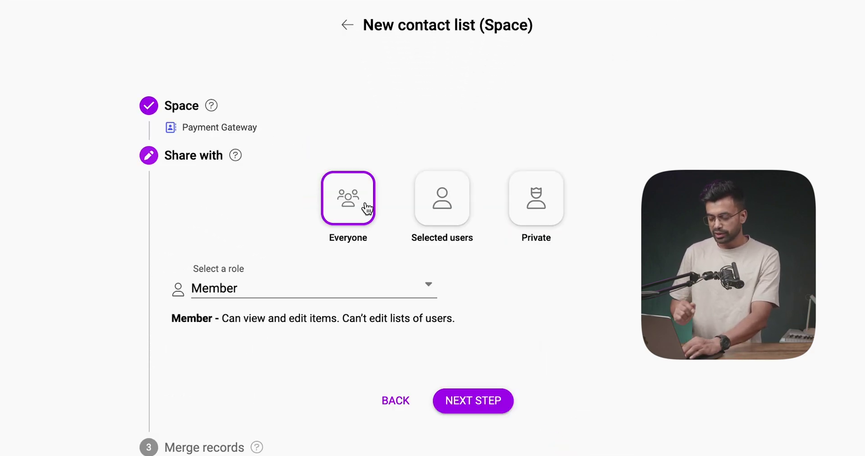
pyautogui.click(406, 288)
pyautogui.press('Return')
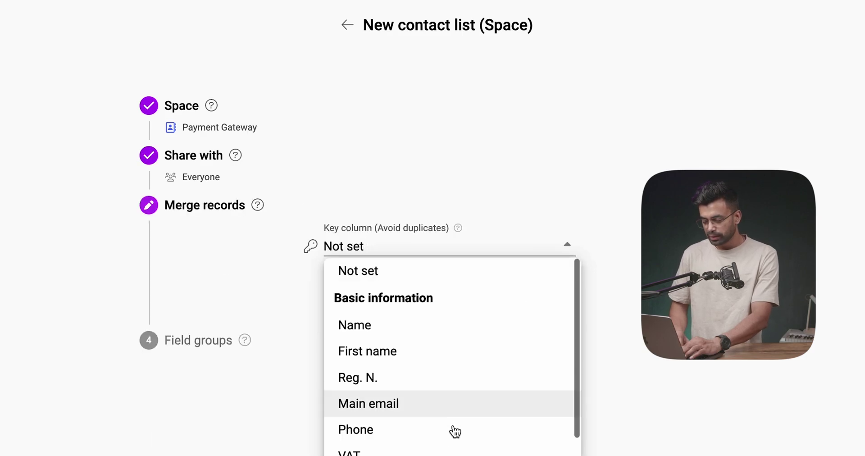
# - Set Main email as the key column for avoiding duplicates and create the space without field groups
pyautogui.click(405, 402)
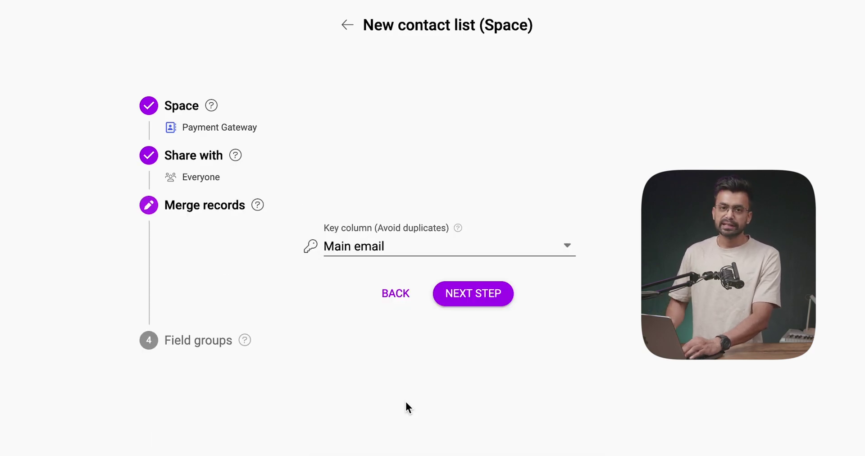
pyautogui.click(469, 310)
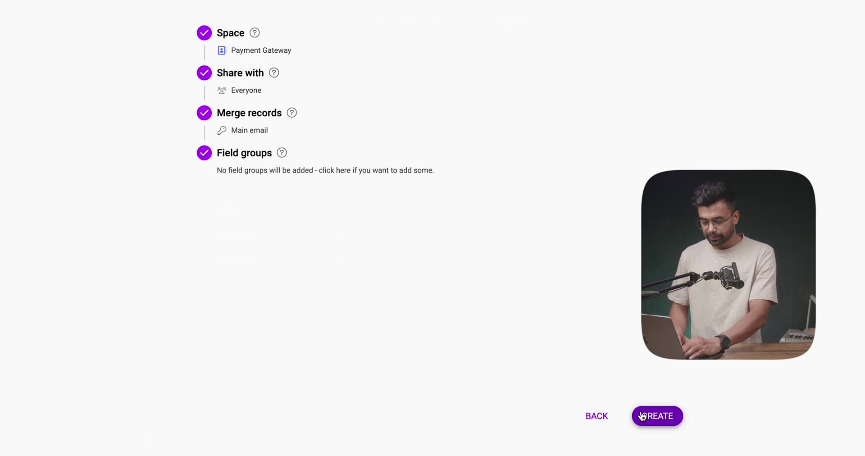
pyautogui.click(641, 415)
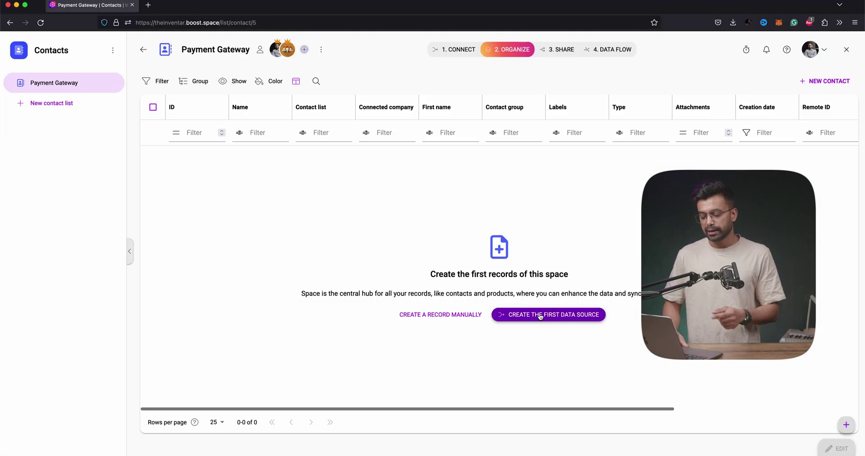
# - Add the first data source for the contacts from Google Sheets, using the General import template (DIY)
pyautogui.click(540, 316)
pyautogui.write('google she')
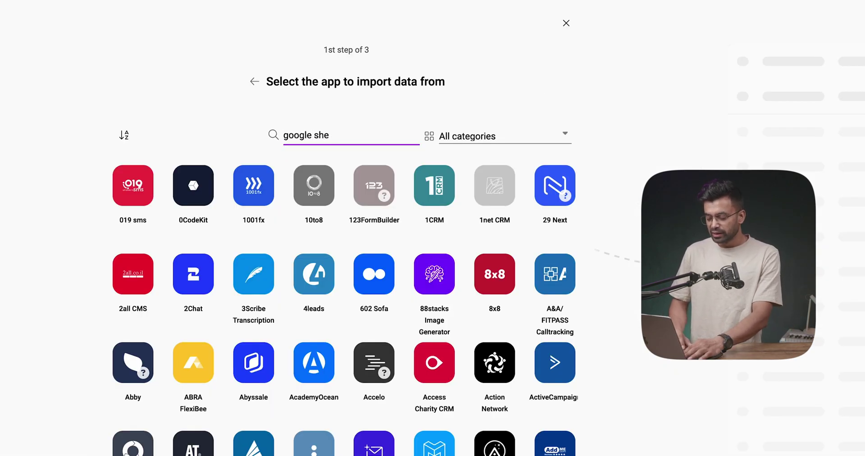
pyautogui.write('et')
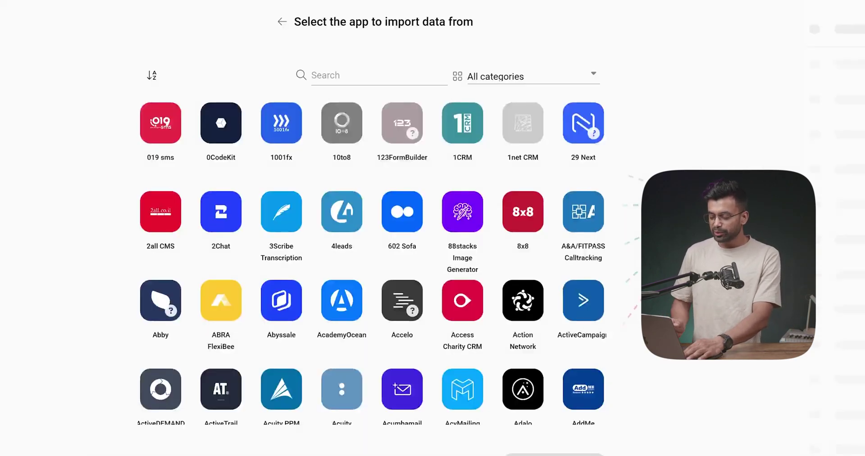
pyautogui.scroll(-3, 371, 262)
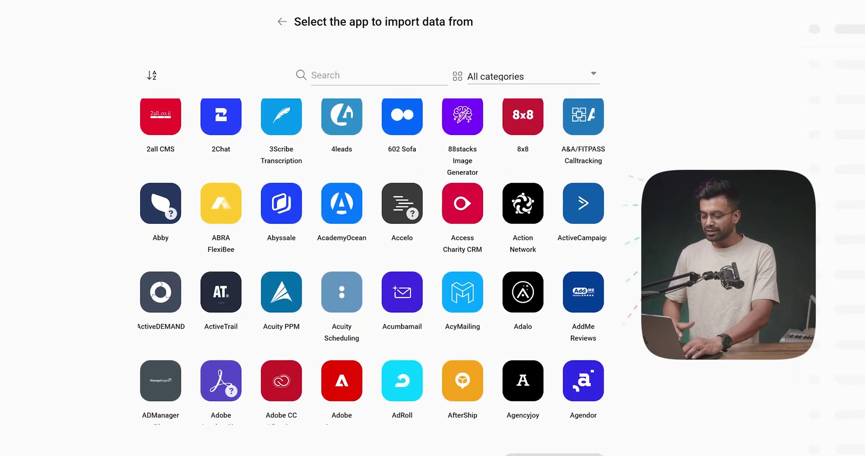
pyautogui.scroll(-5, 371, 261)
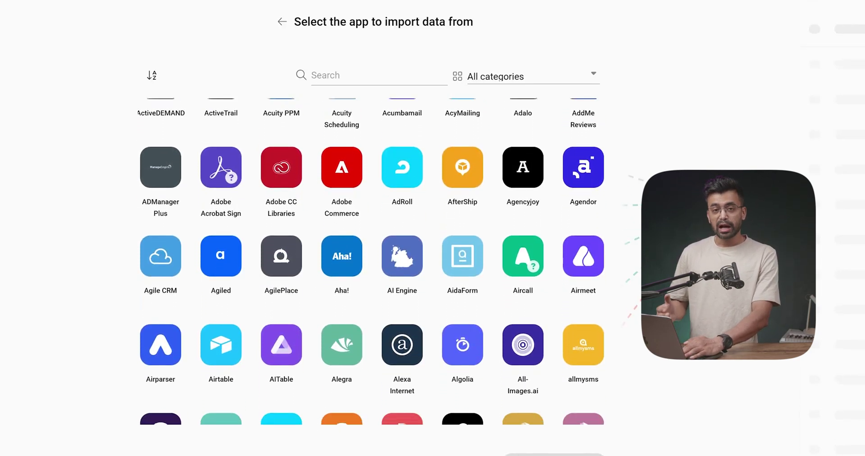
pyautogui.scroll(-5, 371, 260)
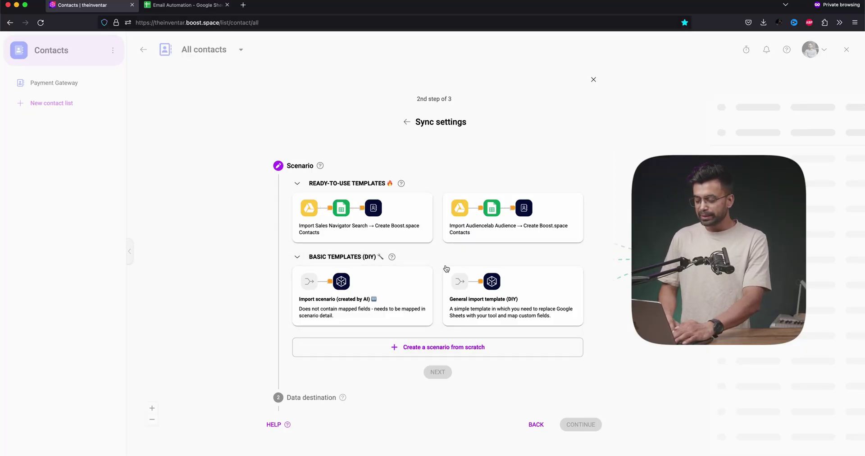
pyautogui.click(492, 307)
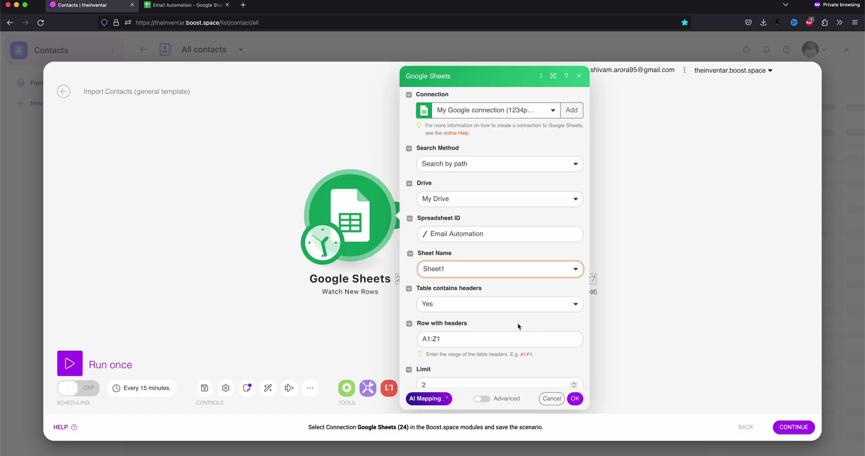
# - Set the Google Sheets module's row limit to 10 and save its settings
pyautogui.scroll(-2, 517, 323)
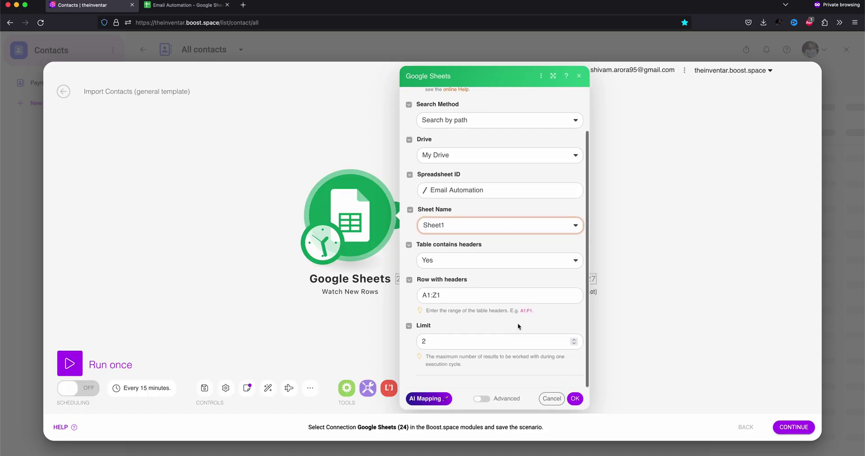
pyautogui.scroll(1, 517, 323)
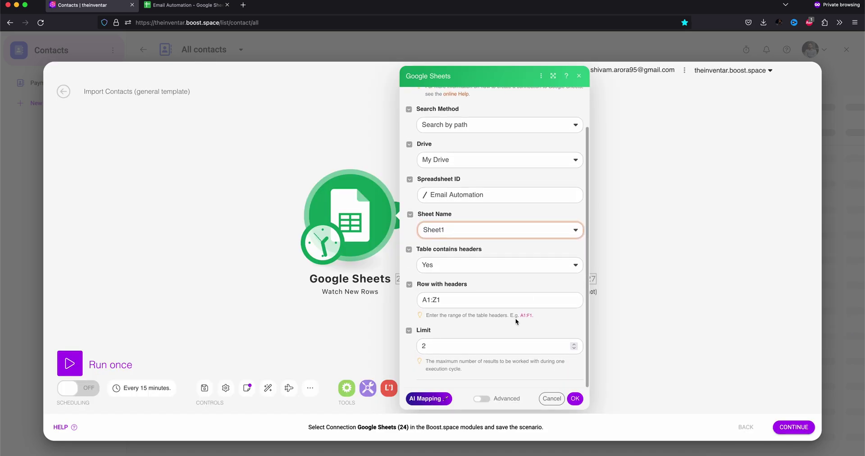
pyautogui.click(468, 348)
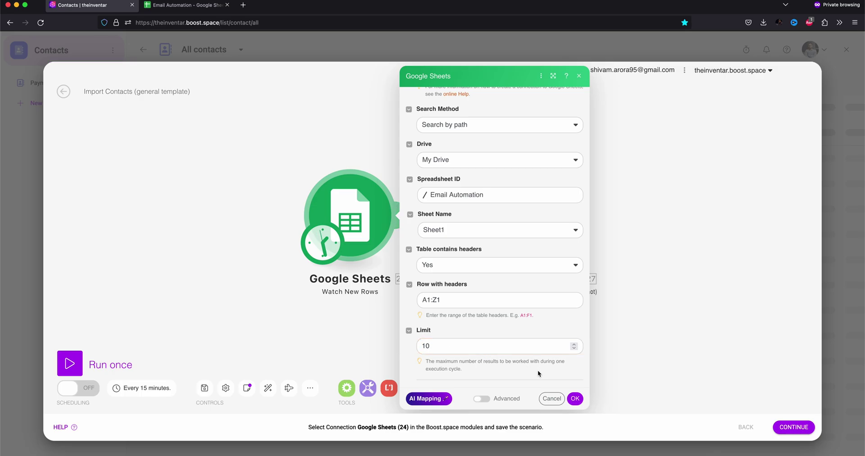
pyautogui.click(574, 398)
# - Look through the custom fields of the Boost.space Contacts module and collapse the group
pyautogui.scroll(-10, 574, 255)
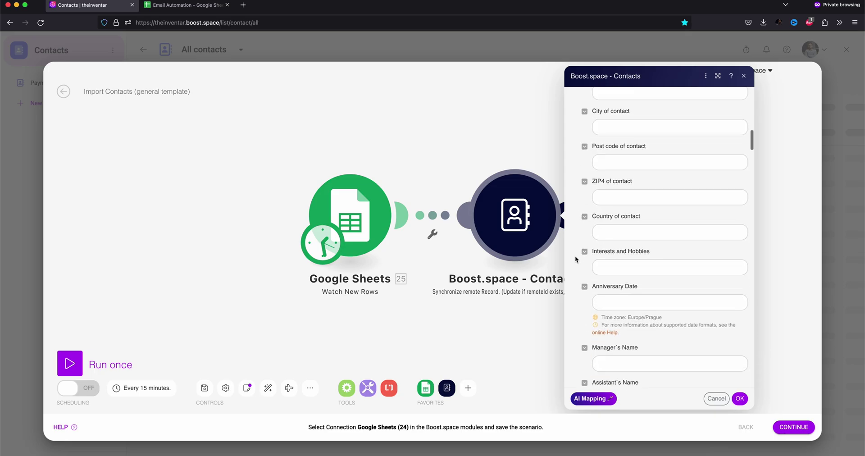
pyautogui.scroll(-10, 575, 256)
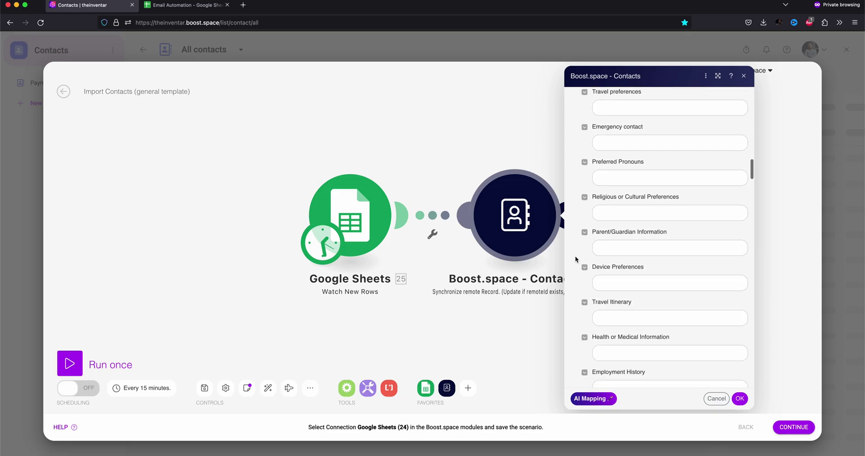
pyautogui.scroll(-10, 574, 255)
pyautogui.scroll(15, 575, 255)
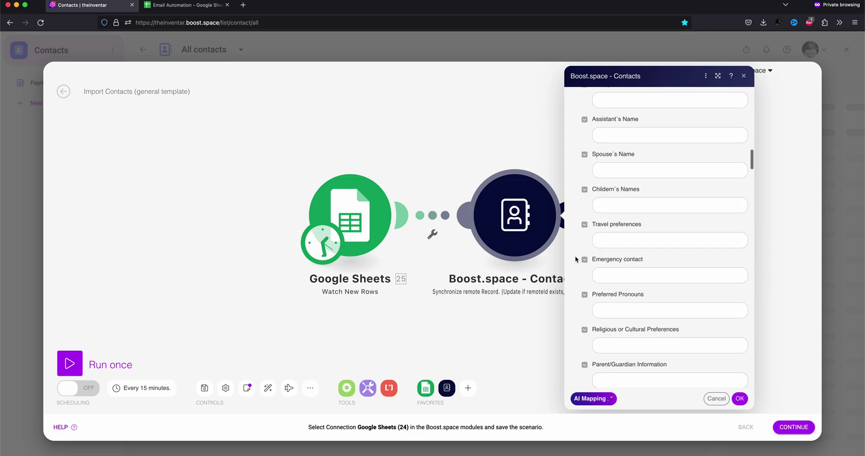
pyautogui.scroll(10, 574, 256)
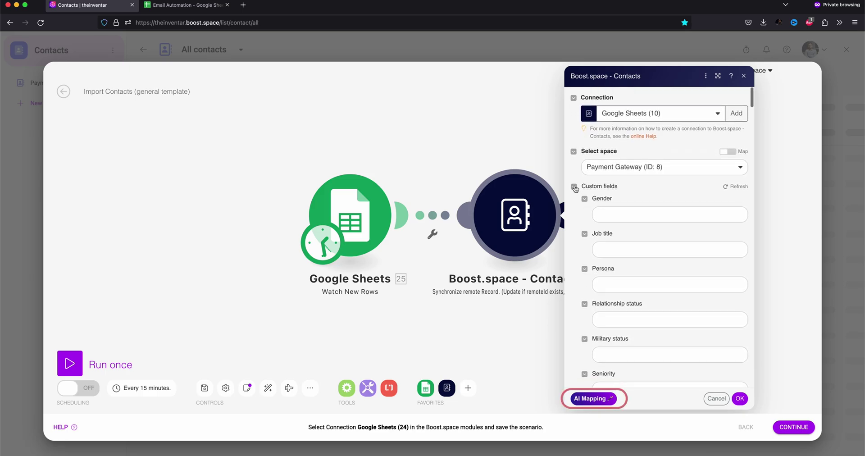
pyautogui.click(574, 187)
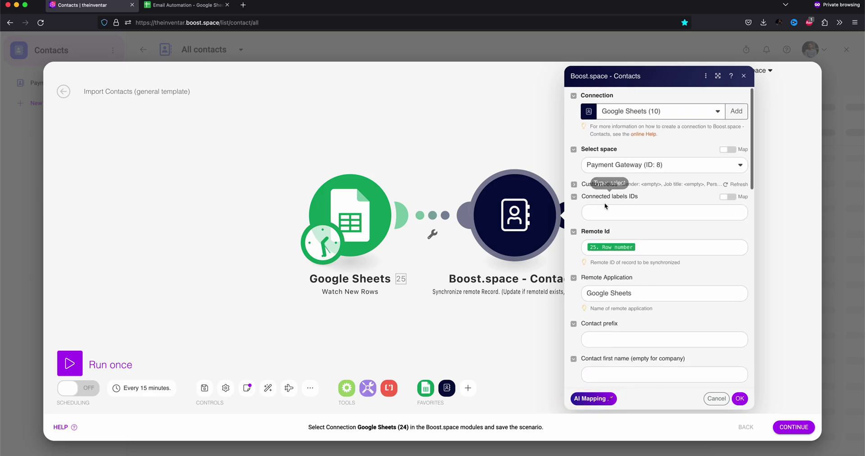
# - Map the contact surname to last_name (B) and the contact first name to first_name (A), and save the module
pyautogui.scroll(-5, 598, 245)
pyautogui.click(662, 192)
pyautogui.click(469, 176)
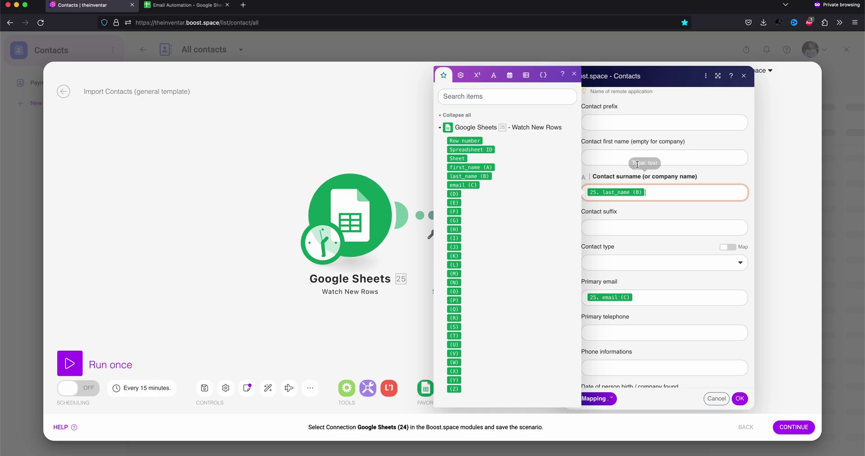
pyautogui.click(664, 157)
pyautogui.click(460, 167)
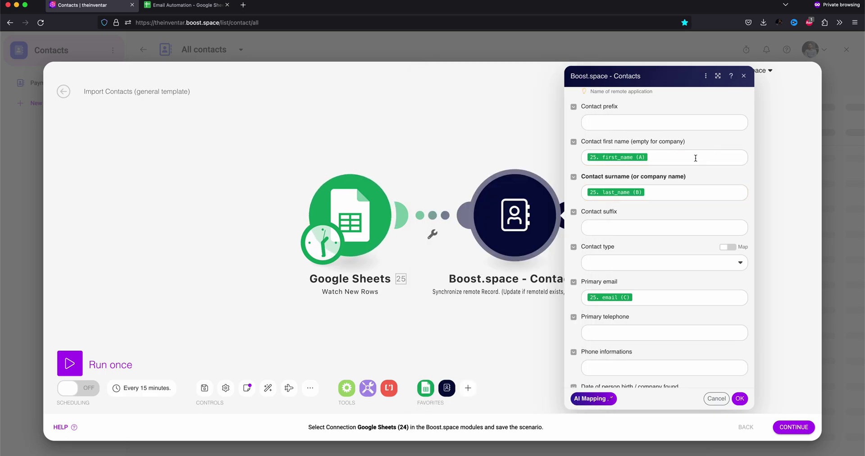
pyautogui.scroll(-10, 646, 304)
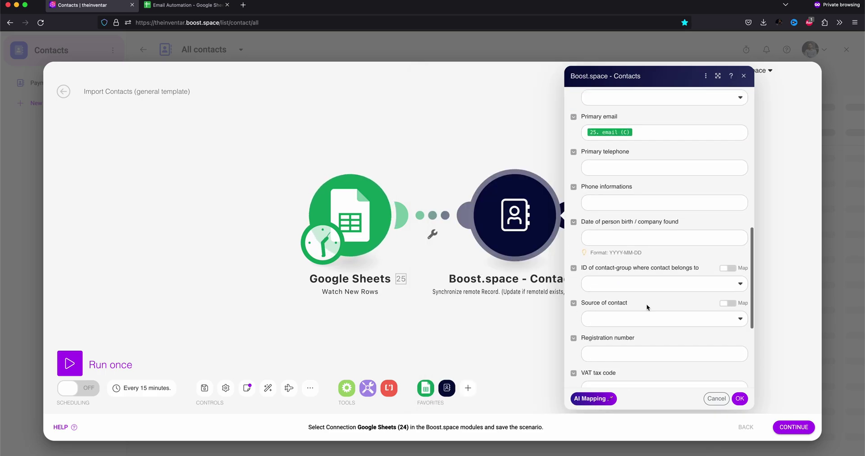
pyautogui.click(740, 398)
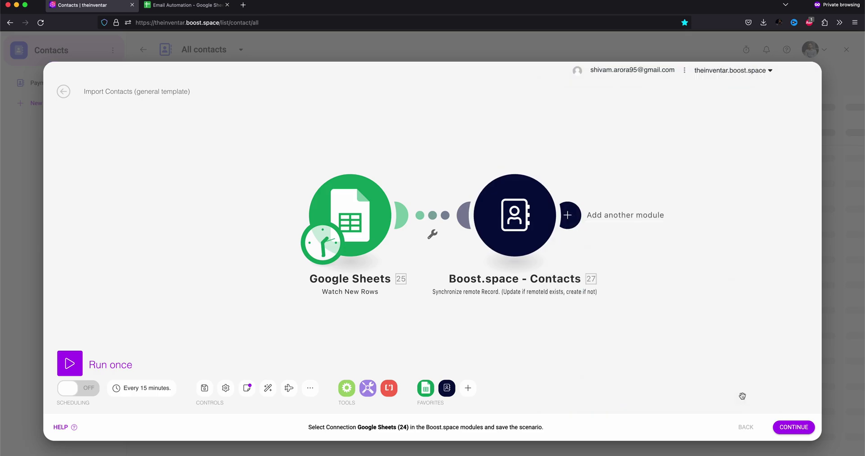
# - Confirm the scenario schedule to run at regular intervals of 15 minutes
pyautogui.click(122, 390)
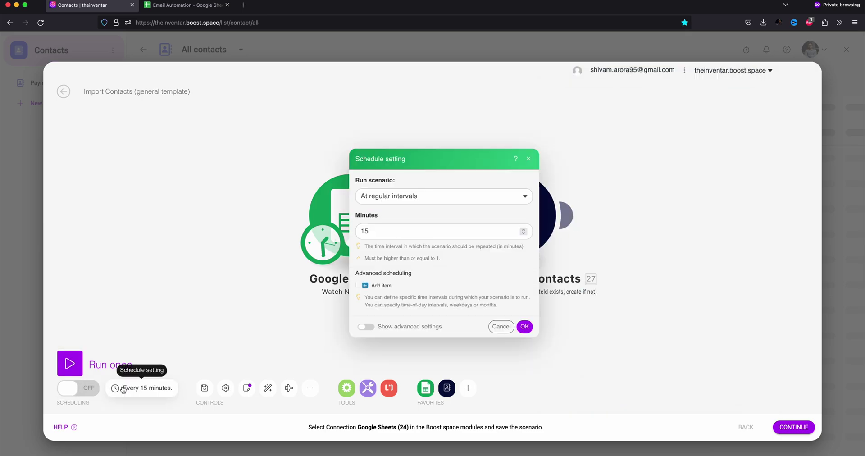
pyautogui.click(410, 196)
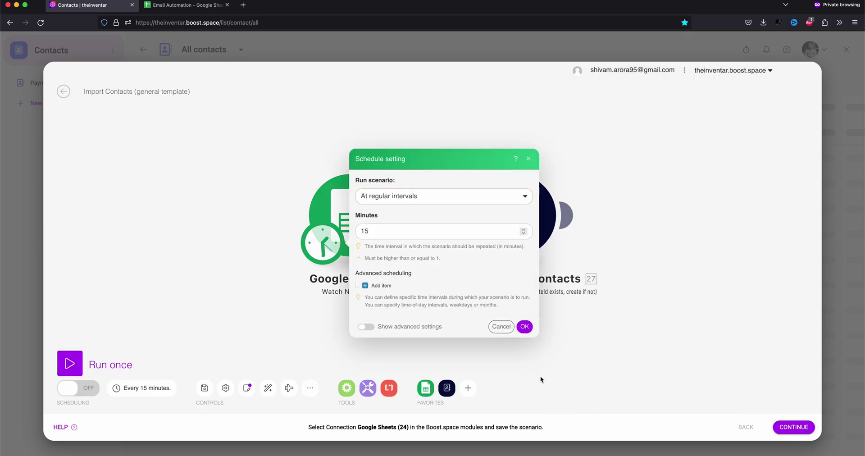
pyautogui.click(524, 326)
# - Run the import scenario once, finish the data source setup and end the tour
pyautogui.click(70, 363)
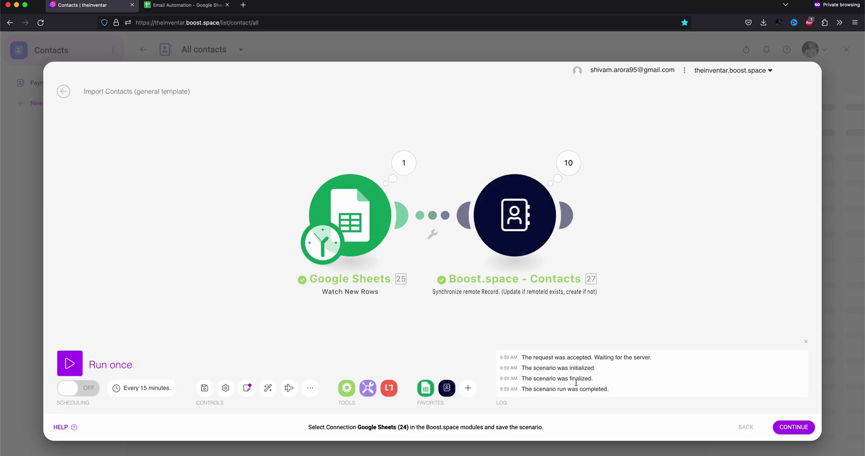
pyautogui.click(794, 427)
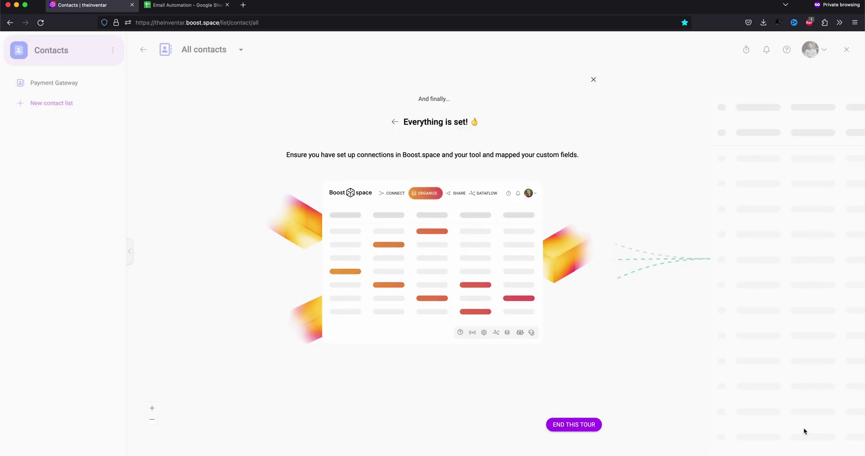
pyautogui.click(573, 425)
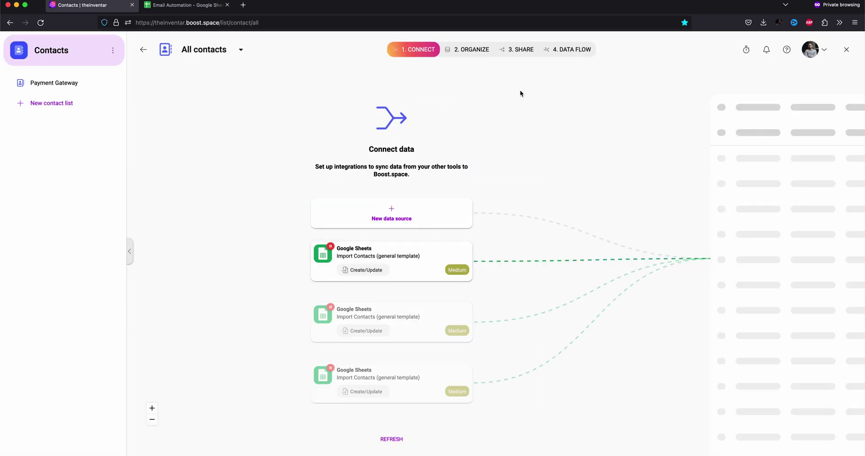
# - Review the imported contact records in the Organize view, including the remote ID and main email columns
pyautogui.click(467, 51)
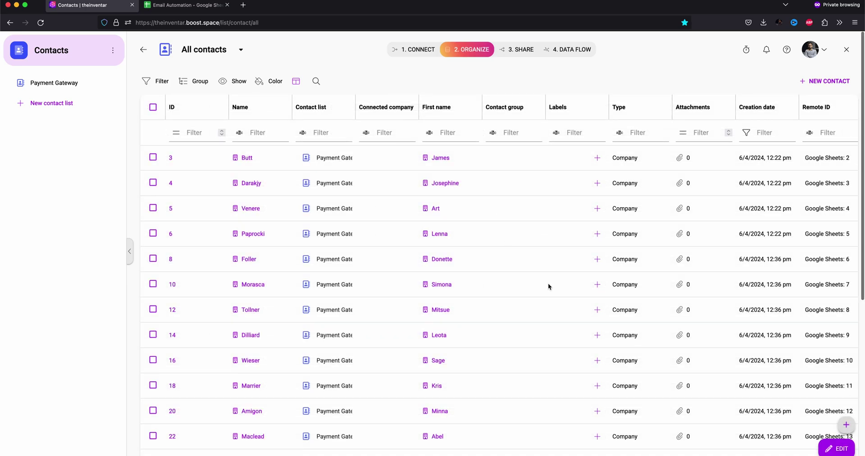
pyautogui.hscroll(3, 547, 284)
pyautogui.scroll(-5, 548, 285)
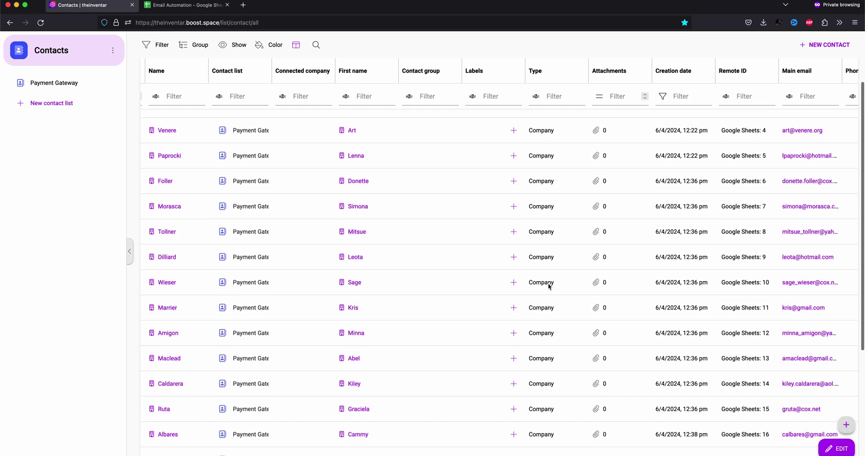
pyautogui.scroll(-3, 548, 285)
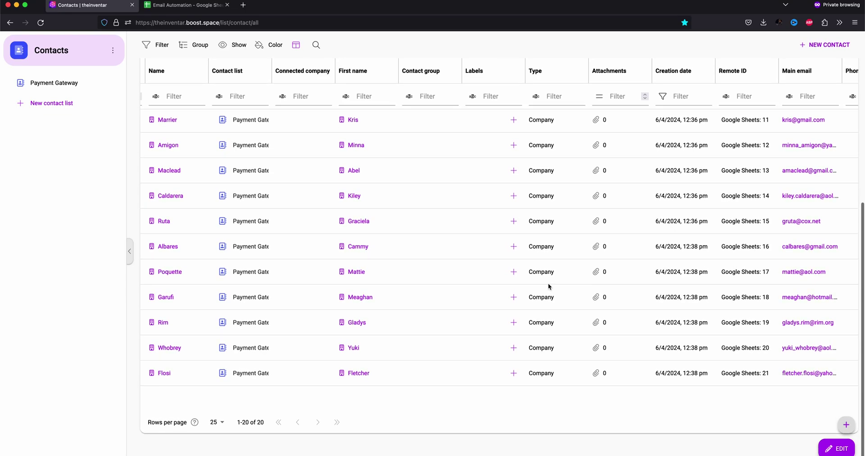
pyautogui.scroll(8, 548, 285)
pyautogui.hscroll(-3, 548, 285)
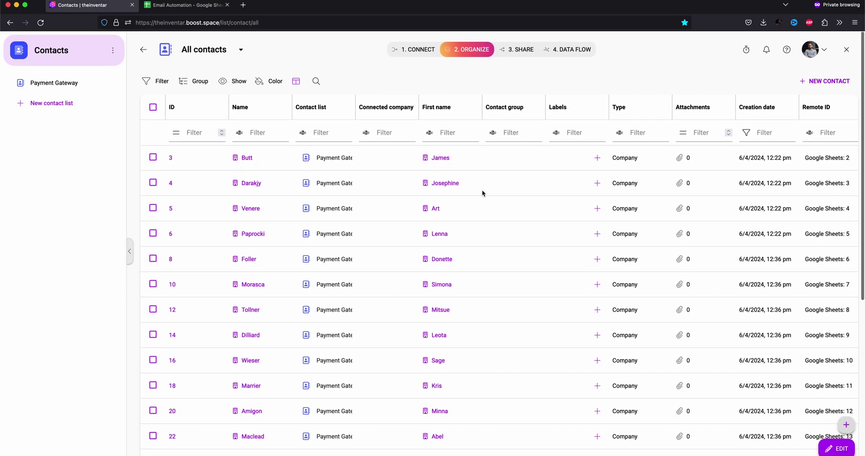
# - Start a new data share and choose Boost.space - Contacts as the app to export data to
pyautogui.click(517, 51)
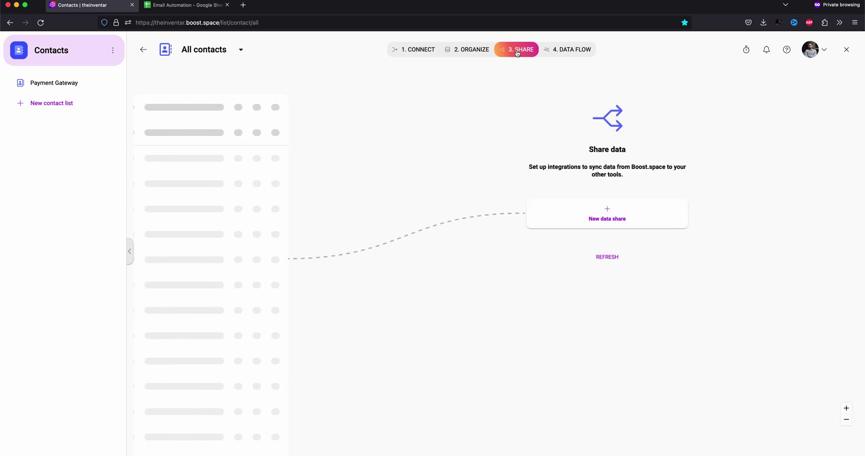
pyautogui.click(606, 211)
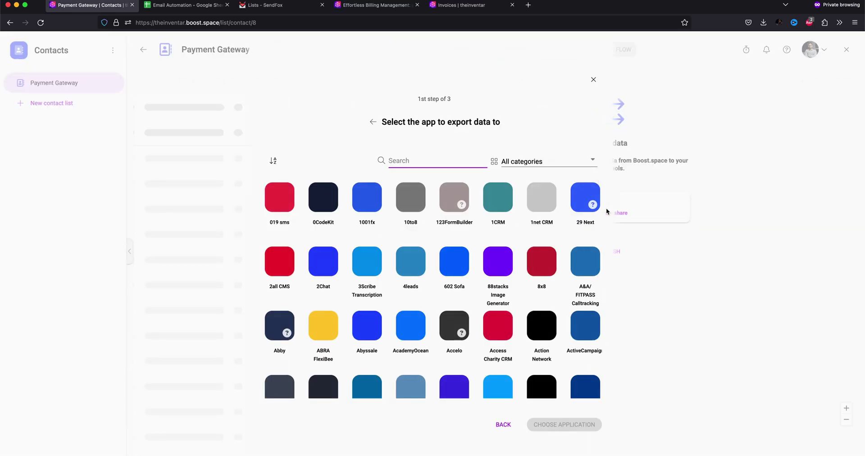
pyautogui.write('contacts')
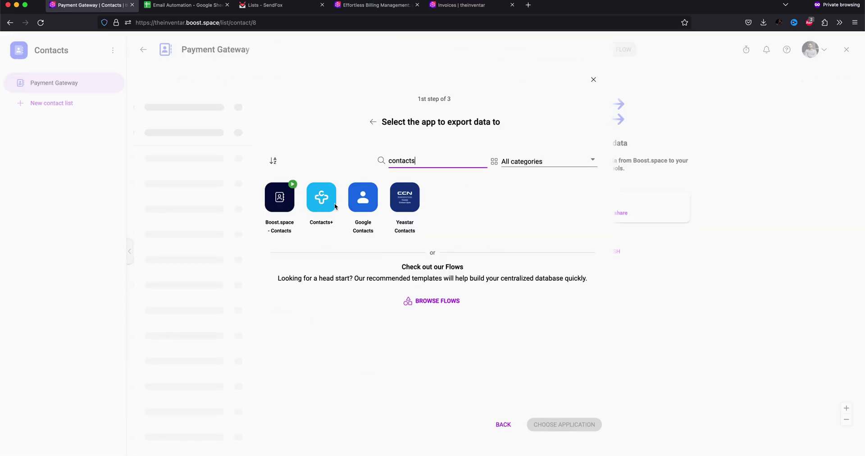
pyautogui.click(287, 204)
pyautogui.click(580, 425)
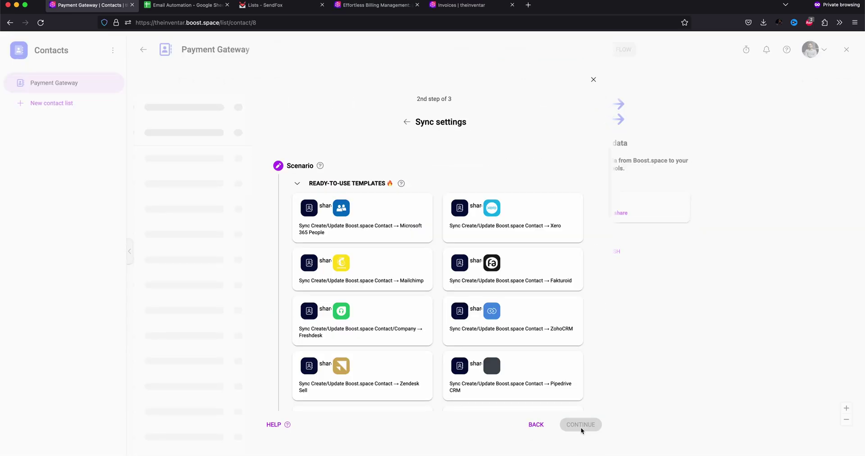
# - Choose to create the export scenario from scratch and continue past the sync settings
pyautogui.scroll(-15, 342, 315)
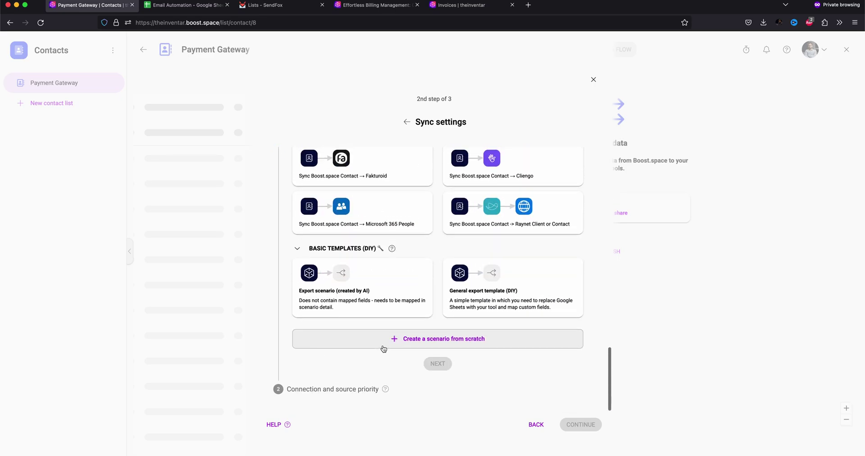
pyautogui.click(383, 349)
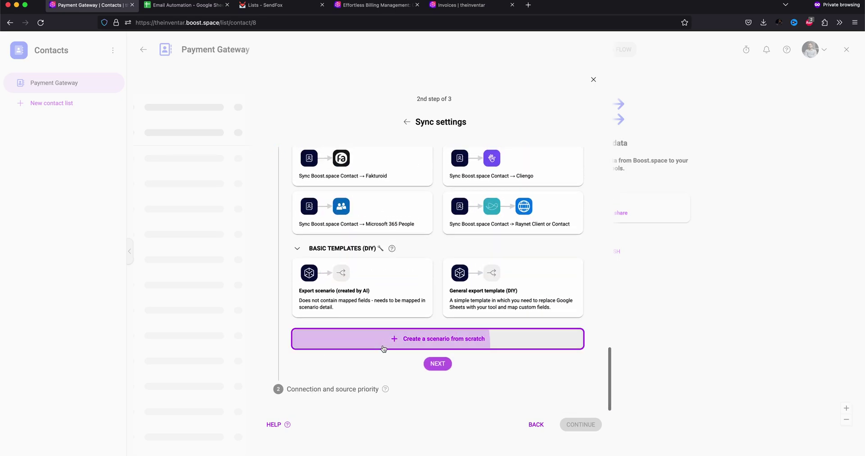
pyautogui.click(437, 363)
pyautogui.click(581, 424)
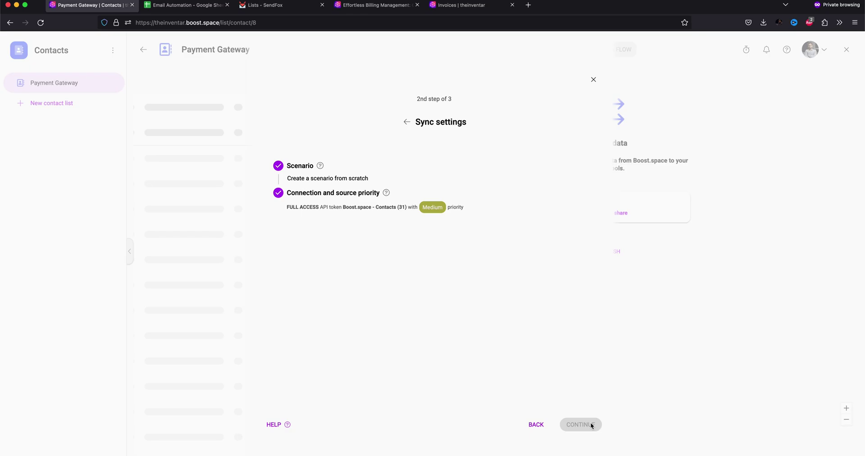
# - Add the Boost.space - Contacts "Watch - Contact" trigger for created or updated contacts as the scenario's first module
pyautogui.click(450, 227)
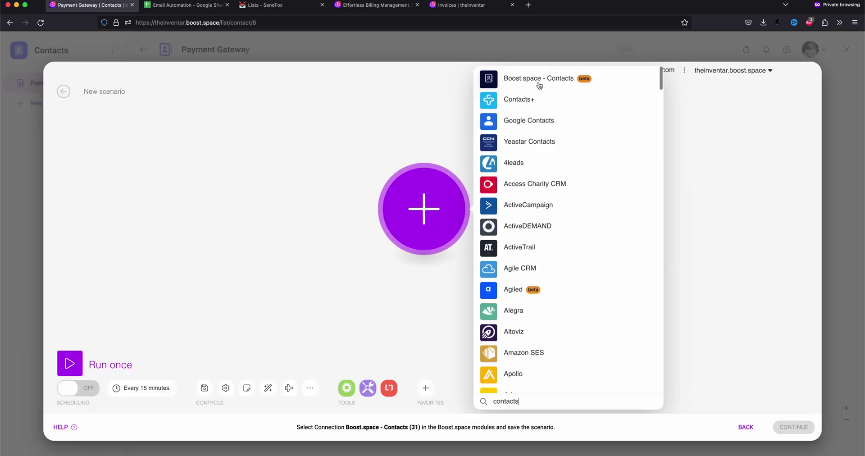
pyautogui.click(485, 86)
pyautogui.scroll(-6, 567, 226)
pyautogui.write('watch')
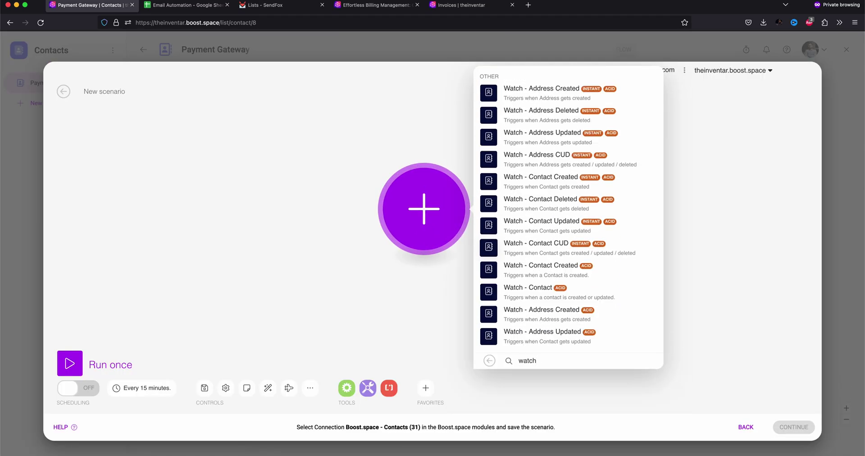
pyautogui.click(536, 297)
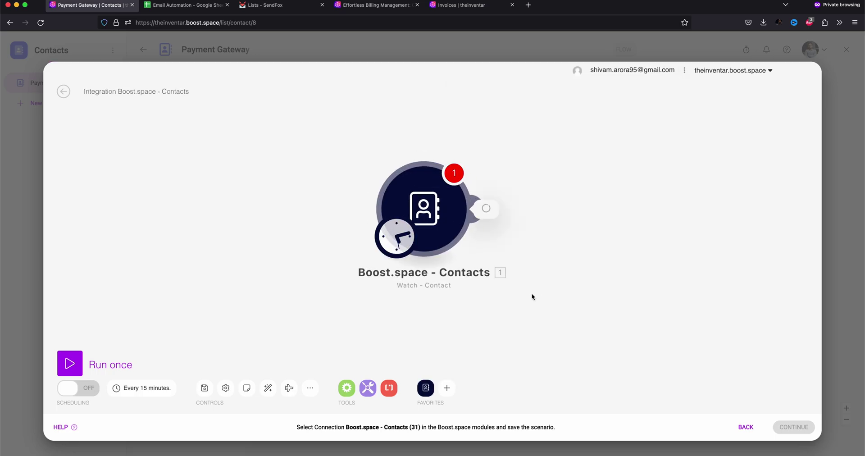
# - Set the Watch - Contact module's limit to 10 and save the module
pyautogui.doubleClick(497, 232)
pyautogui.write('10')
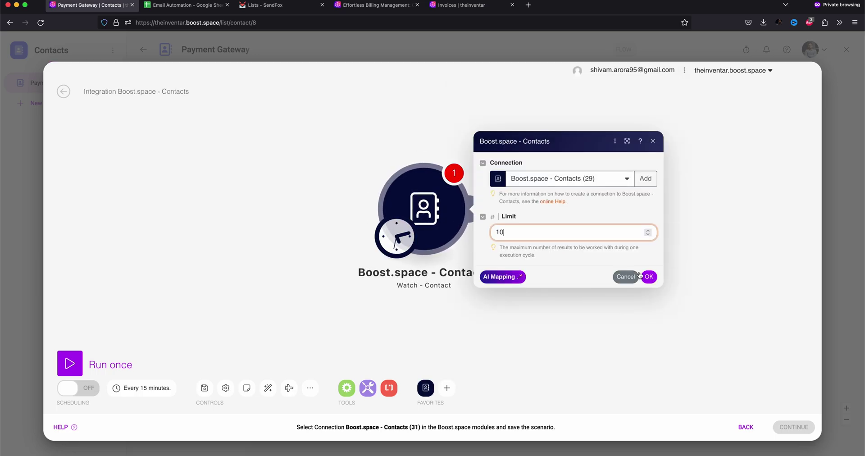
pyautogui.click(648, 276)
# - Add a SendFox "Create a Contact" module after the Watch - Contact trigger
pyautogui.click(476, 211)
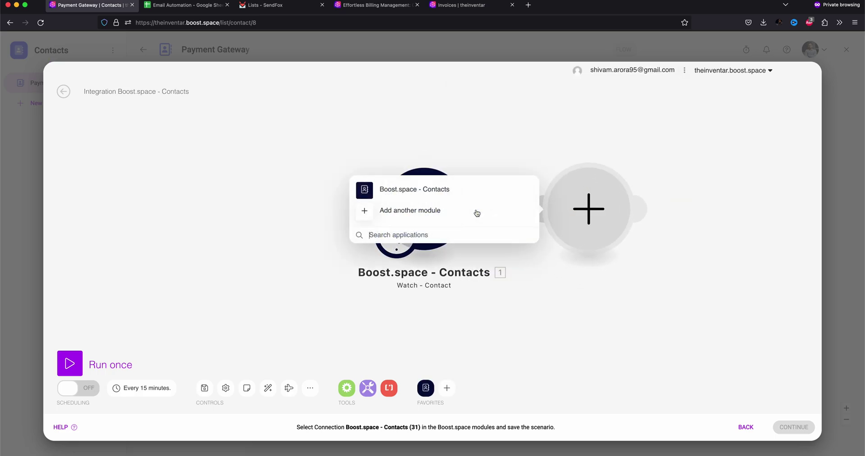
pyautogui.click(444, 232)
pyautogui.write('sendfox')
pyautogui.click(421, 200)
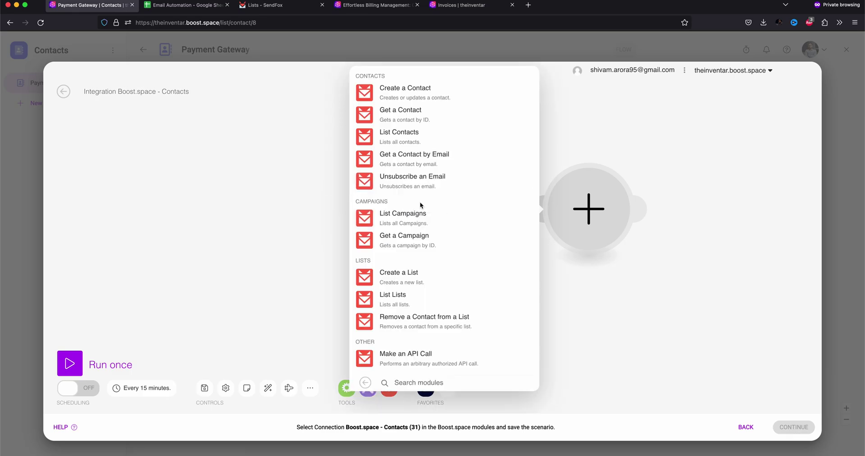
pyautogui.click(422, 96)
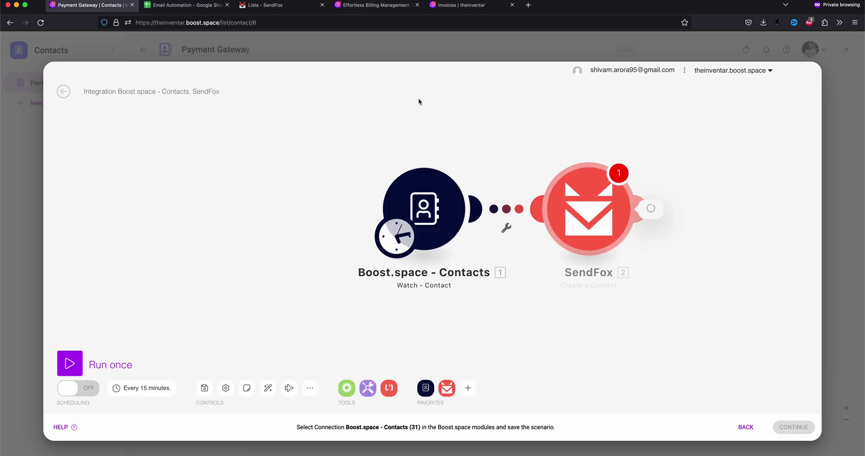
# - Map the SendFox email address to Primary email, First Name to Contact first name and Last Name to Contact surname
pyautogui.click(402, 191)
pyautogui.click(563, 198)
pyautogui.press('Tab')
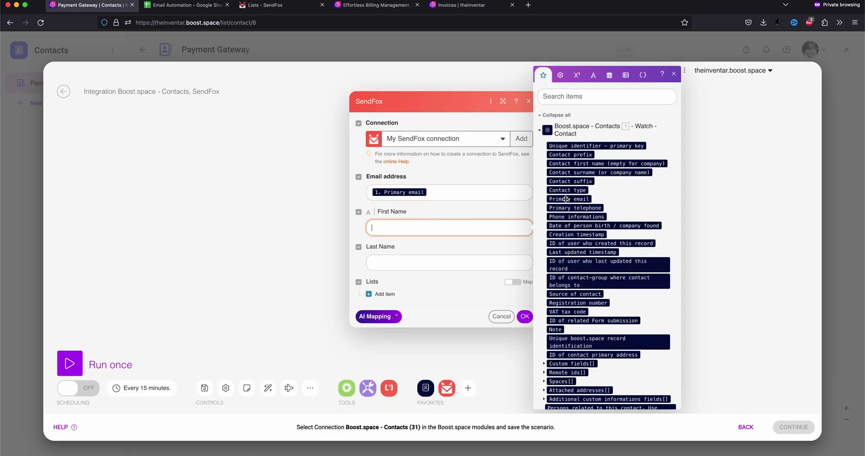
pyautogui.click(578, 164)
pyautogui.press('Tab')
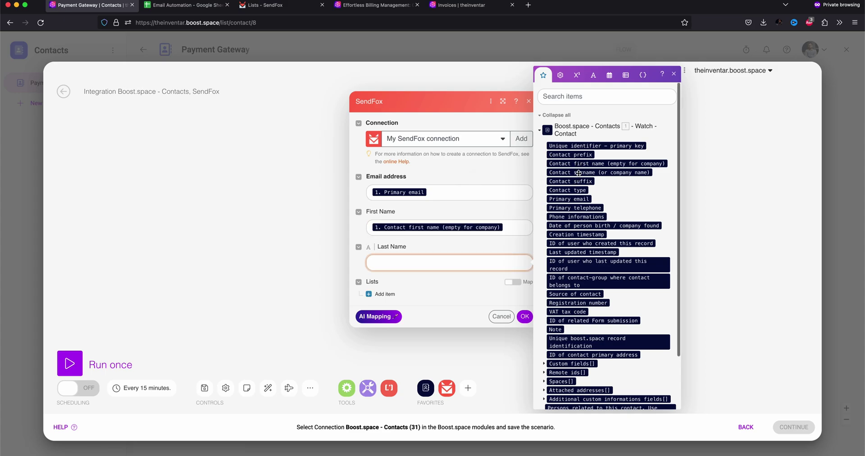
pyautogui.click(578, 172)
# - Add PG list 1 as the target list of the SendFox module and save the module
pyautogui.click(385, 294)
pyautogui.click(422, 295)
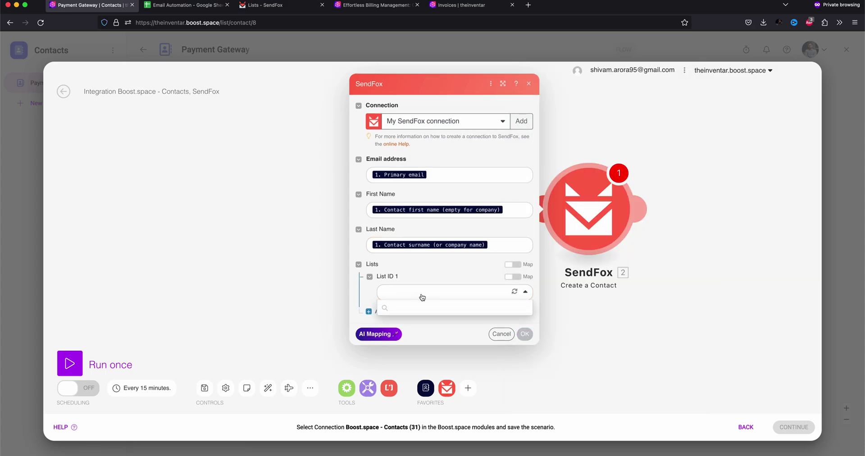
pyautogui.click(397, 324)
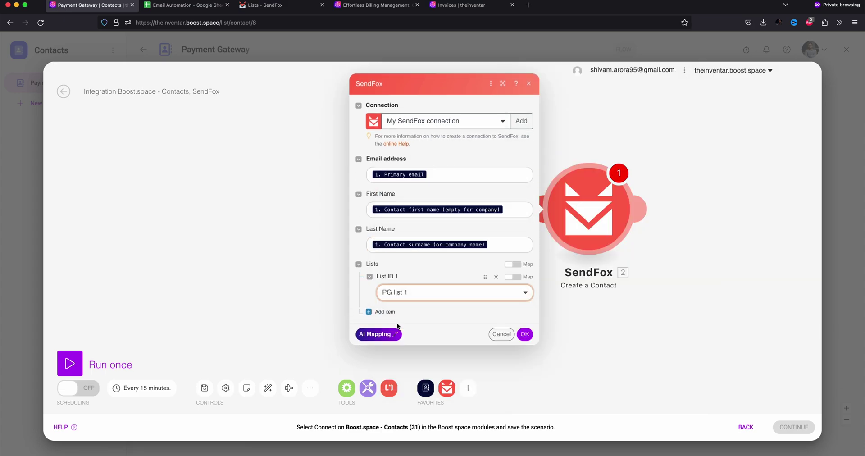
pyautogui.click(523, 334)
# - Run the export scenario once, switch to SendFox and open PG list 1 to check its contacts
pyautogui.click(70, 363)
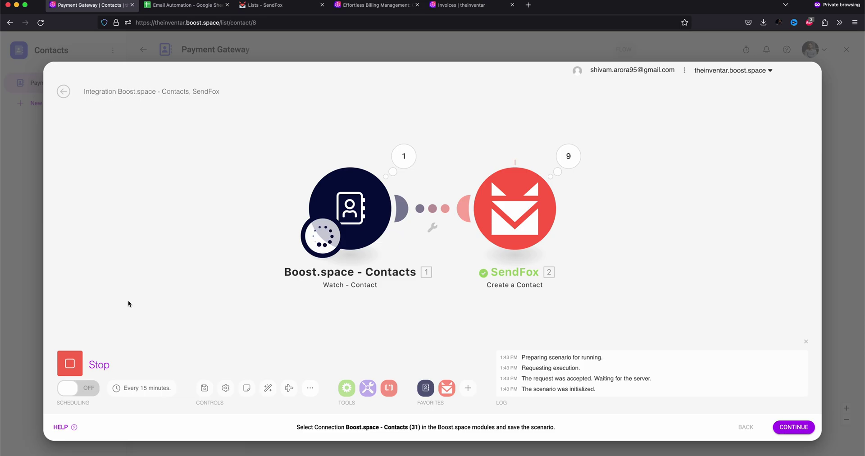
pyautogui.click(276, 8)
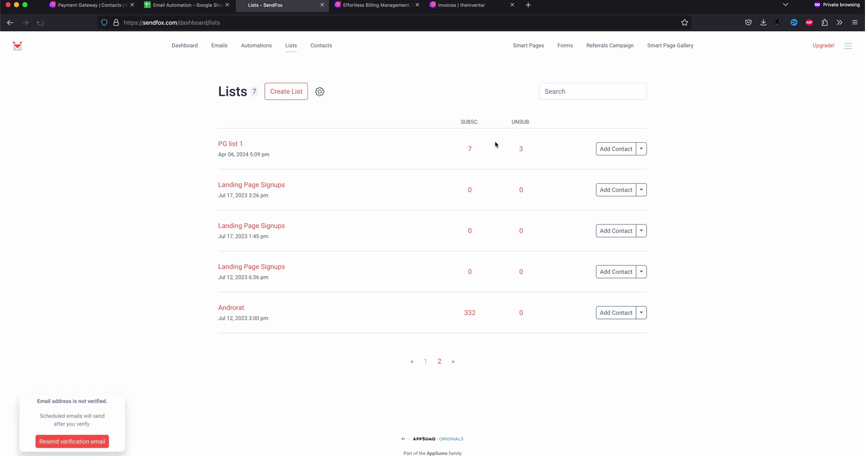
pyautogui.click(232, 144)
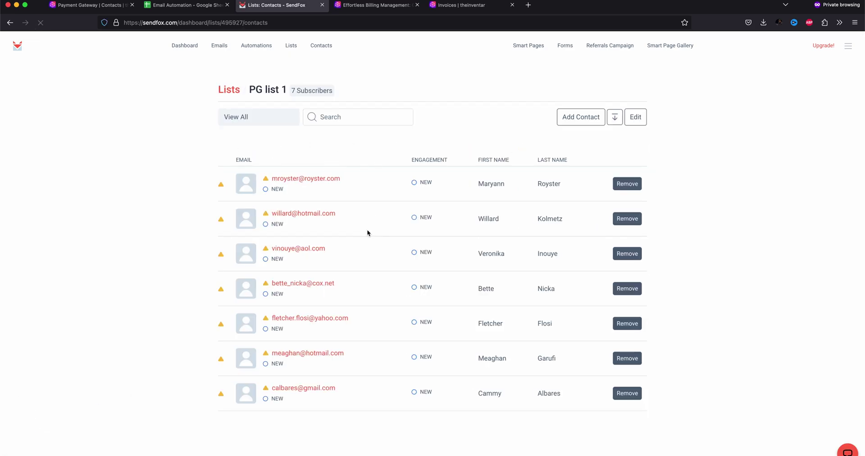
# - Switch back to Boost.space and examine the Payment Gateway data flow from the data source to the SendFox share
pyautogui.press('super+1')
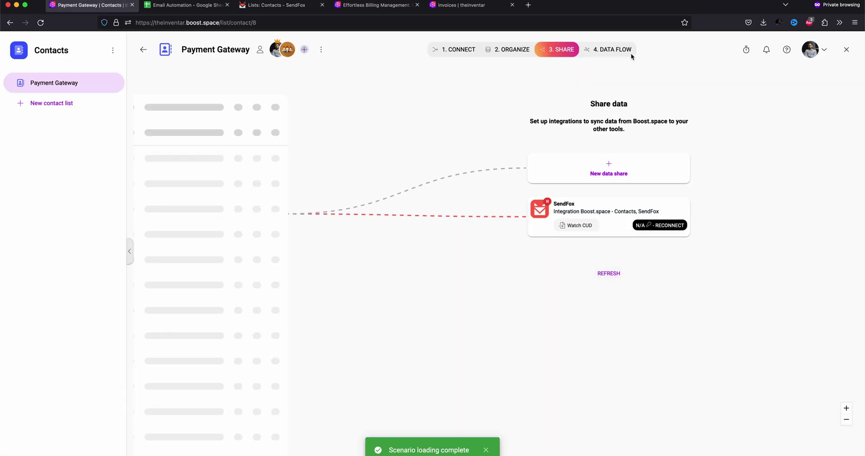
pyautogui.click(614, 56)
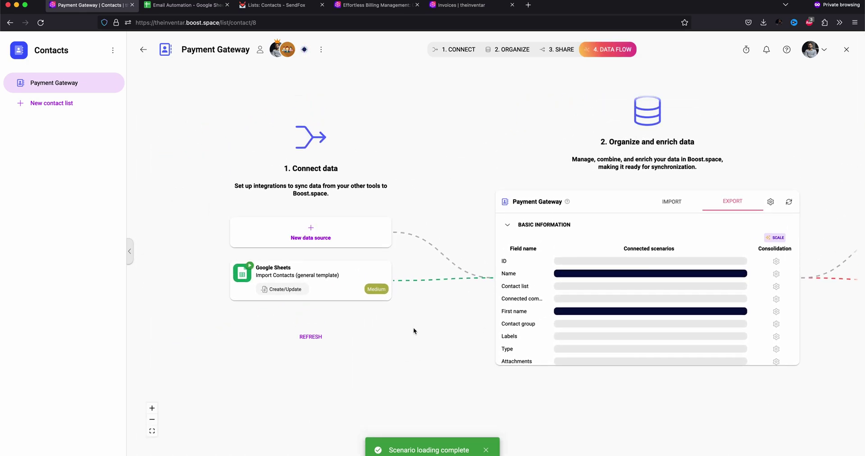
pyautogui.moveTo(776, 385); pyautogui.dragTo(490, 390)
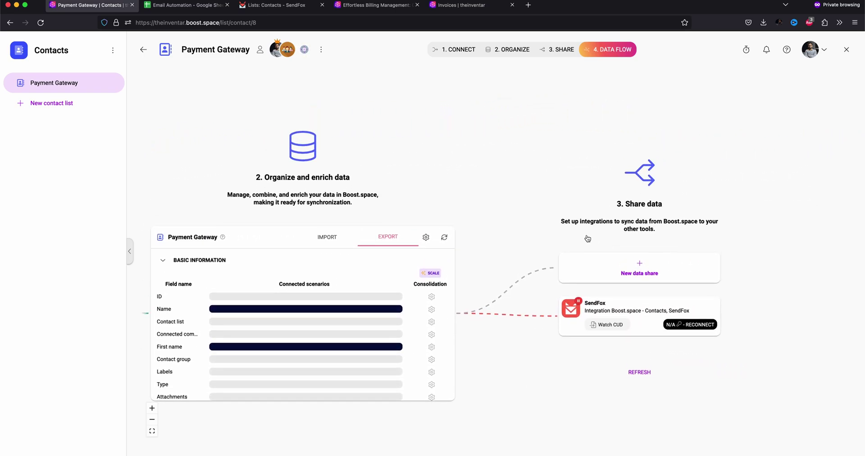